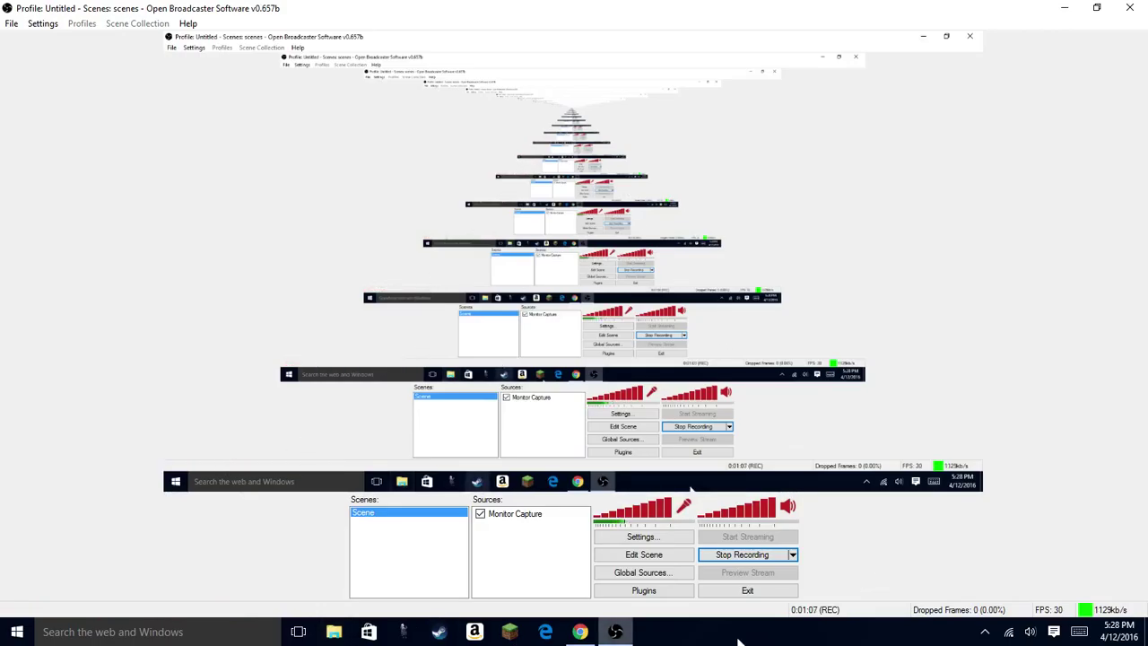
- Bring the Chrome window with the Agar.io start page to the front
click(580, 632)
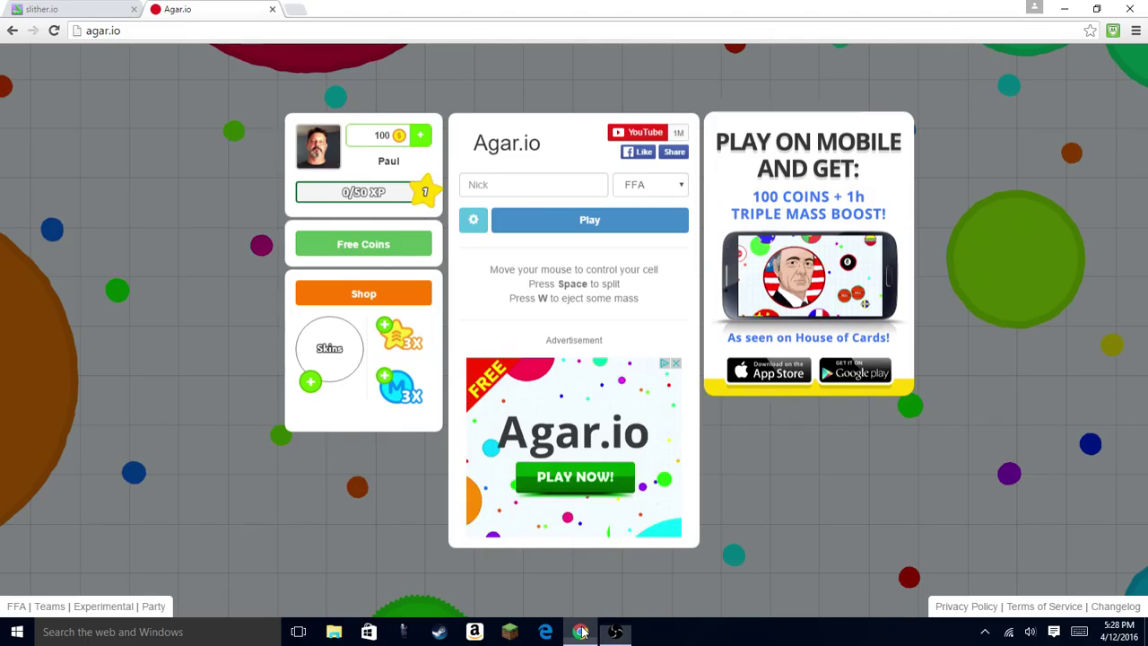
- Switch back to the OBS window via the taskbar while recording continues
click(615, 631)
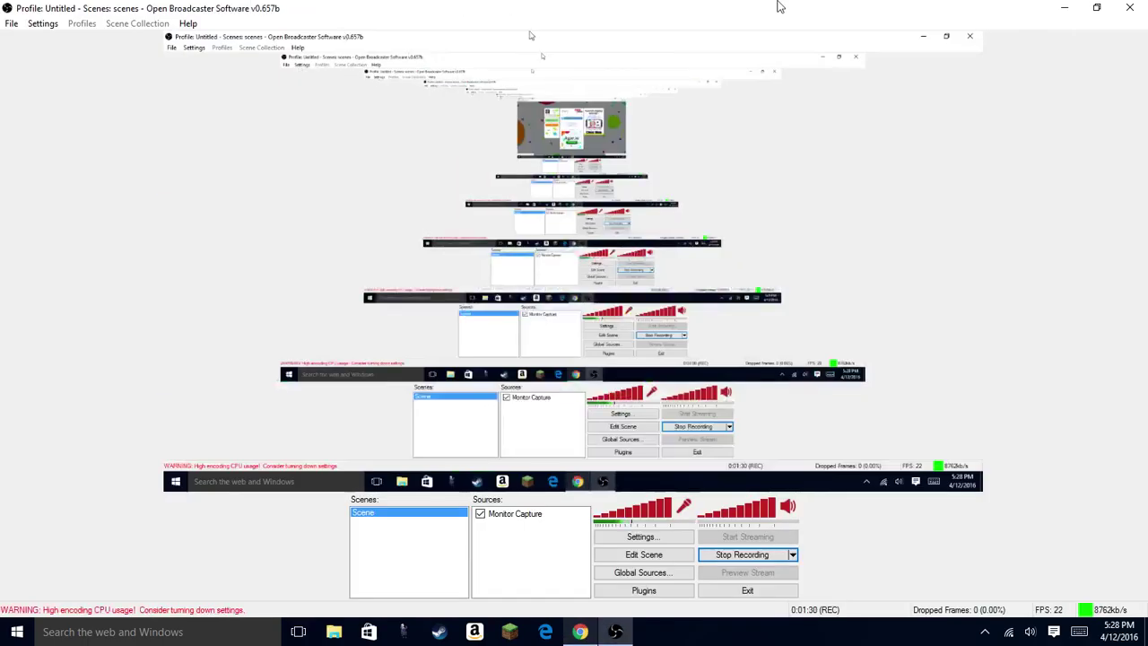